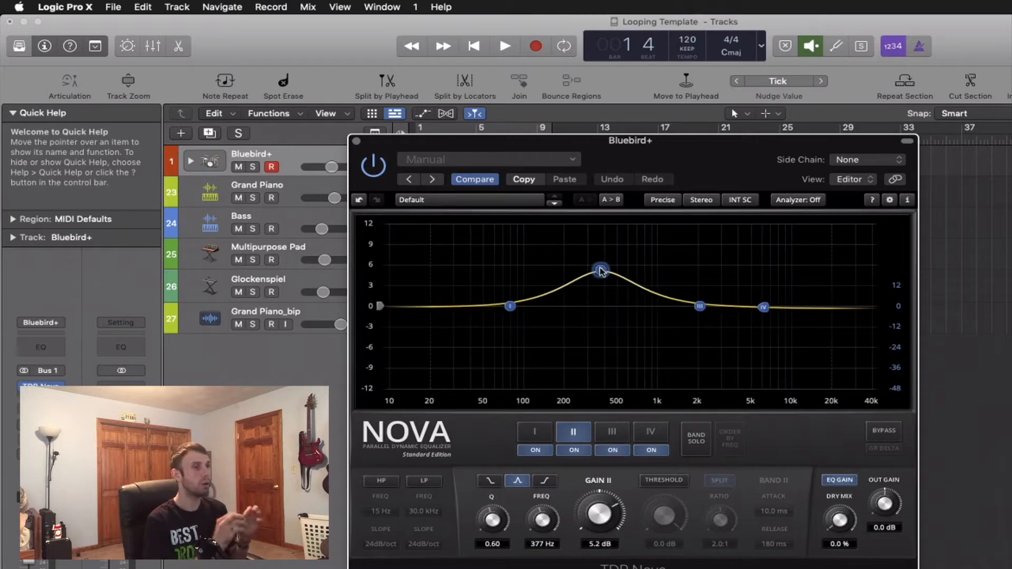
Step: Narrow the peak of EQ band II by raising its Q
scroll(607, 284, "down", 3)
scroll(606, 284, "up", 5)
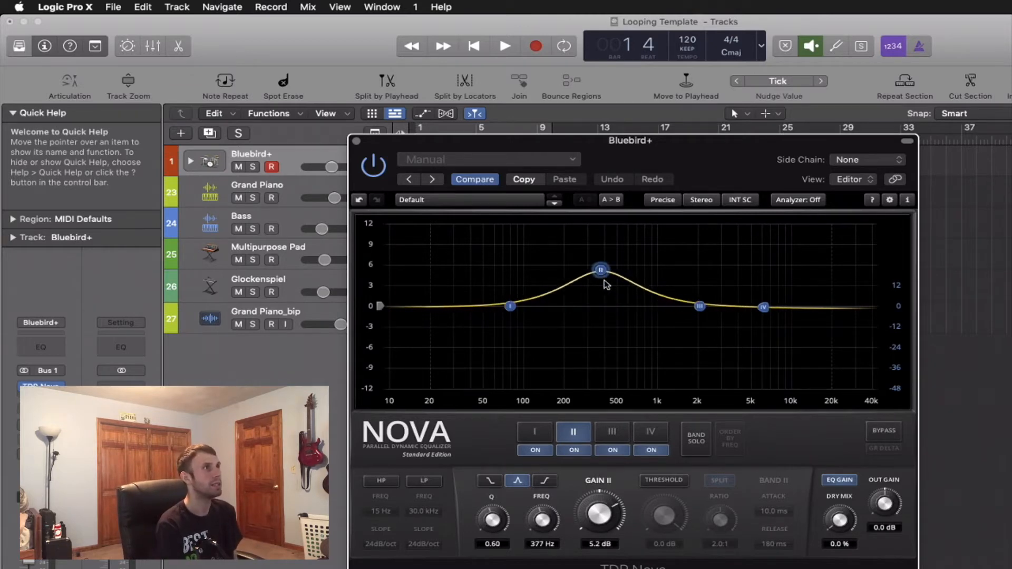
scroll(606, 285, "up", 4)
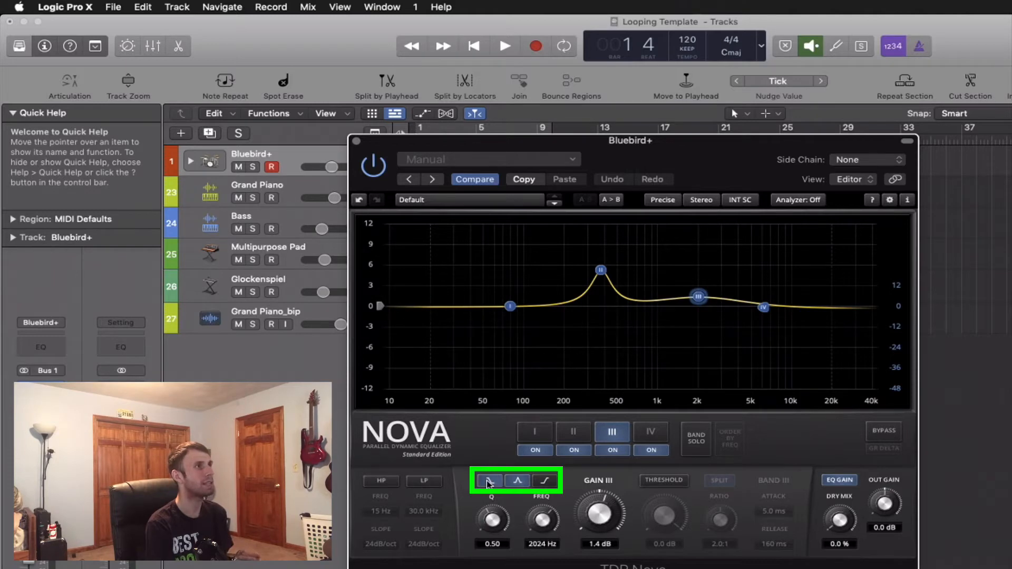
Step: Cycle band III's filter shape through low shelf and bell to high shelf, and toggle the low-pass filter
left_click(489, 481)
left_click(518, 481)
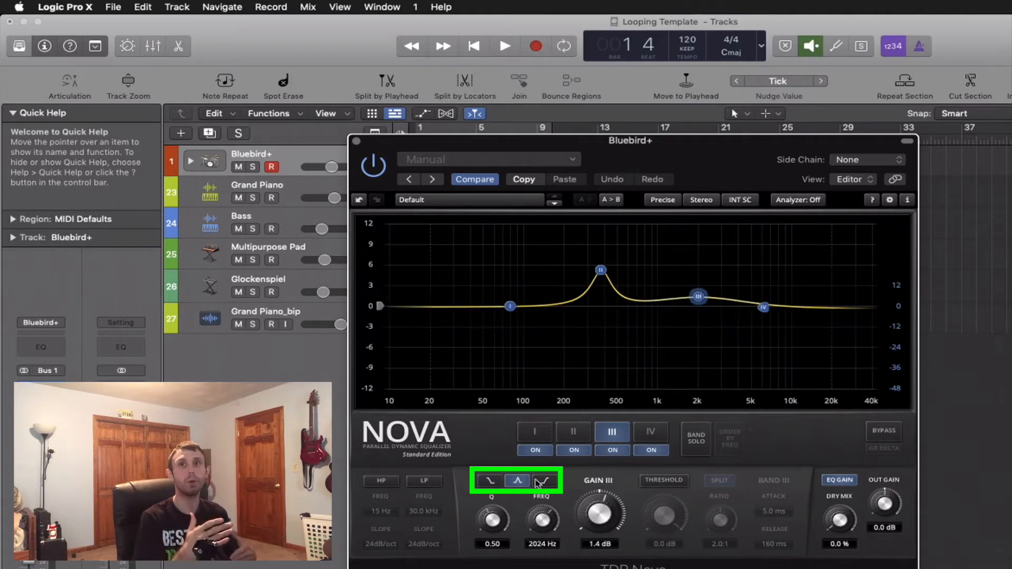
left_click(544, 482)
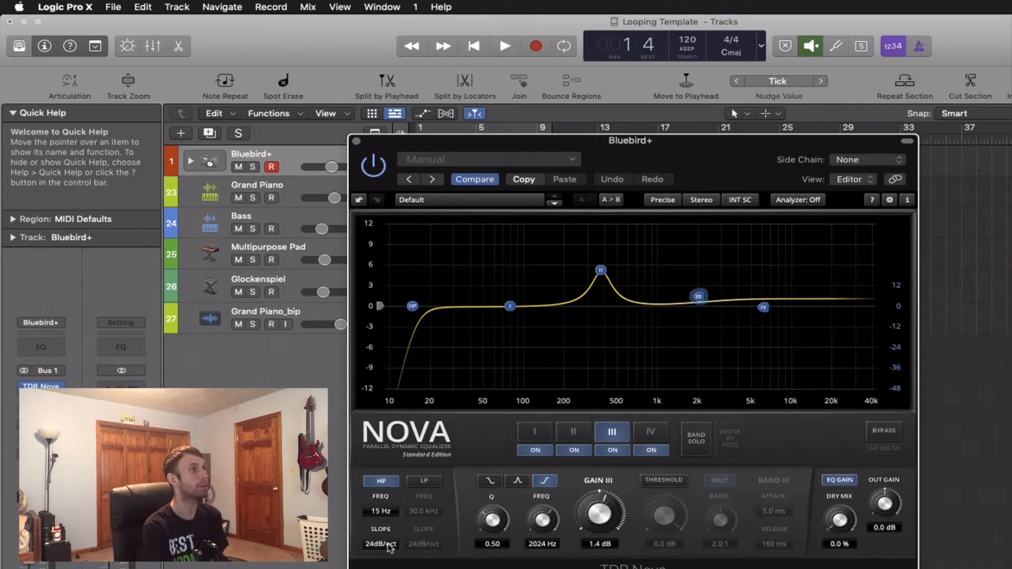
left_click(425, 482)
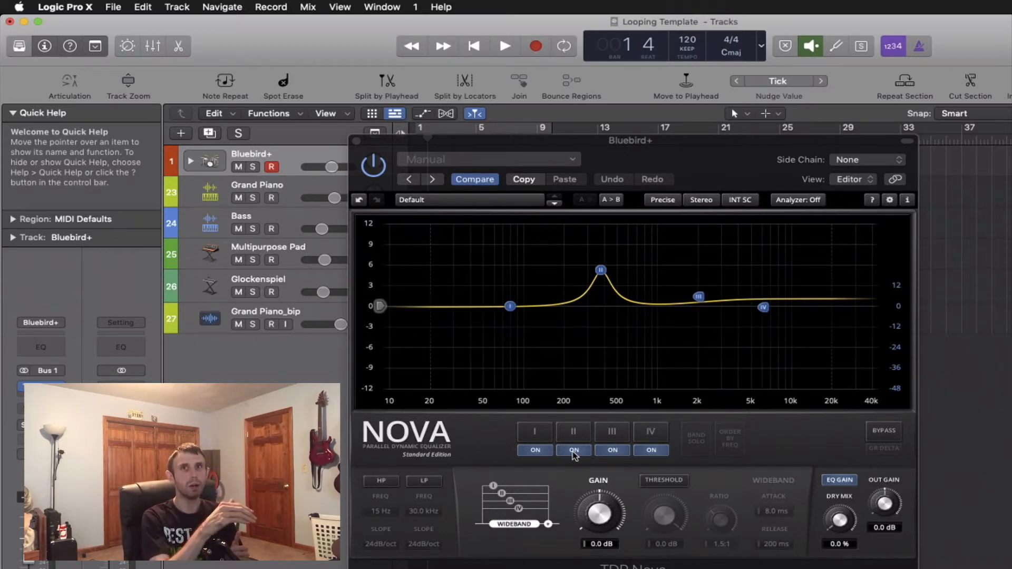
Step: Switch off all four EQ bands, I through IV
left_click(535, 452)
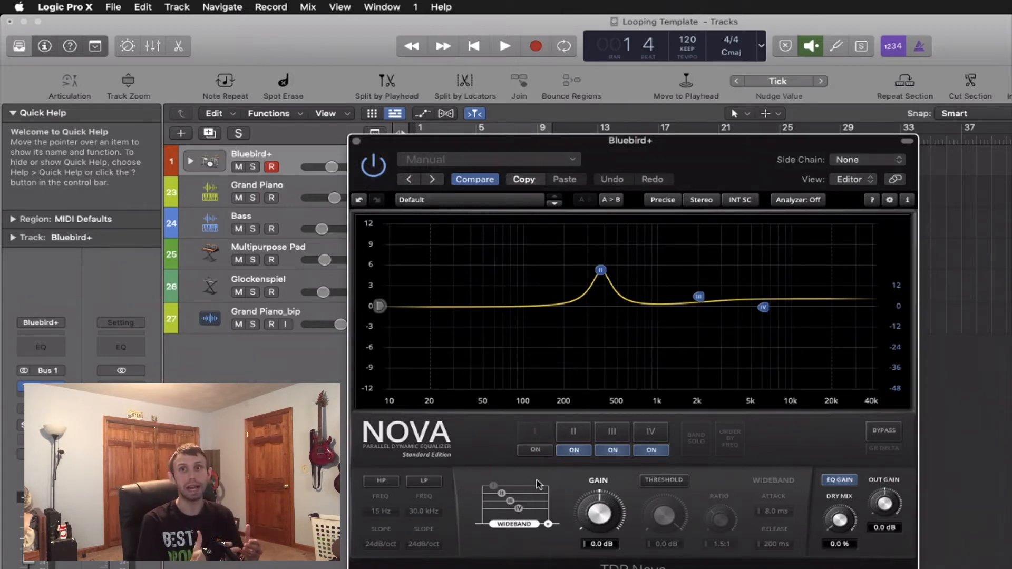
left_click(574, 451)
left_click(613, 451)
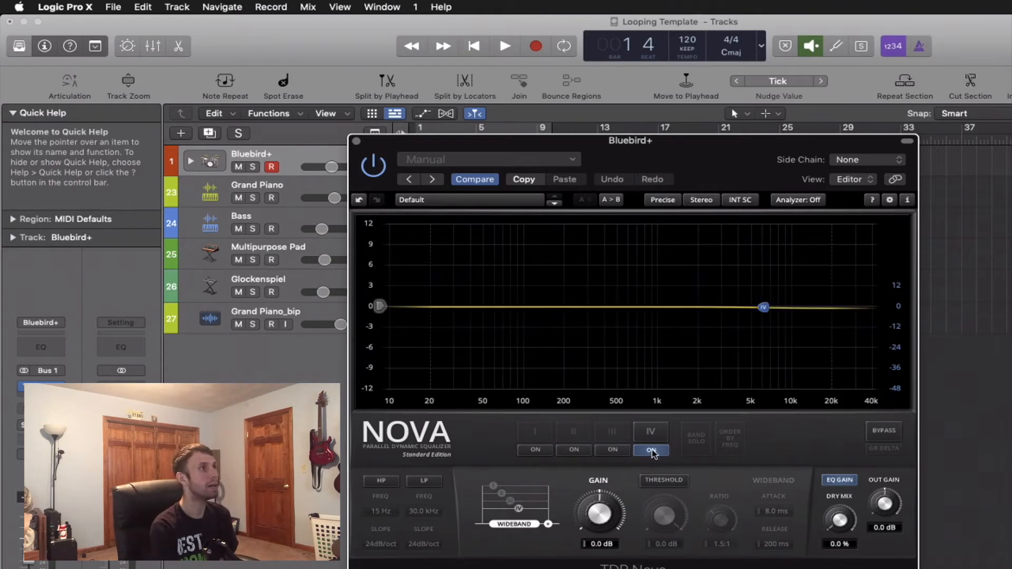
left_click(652, 452)
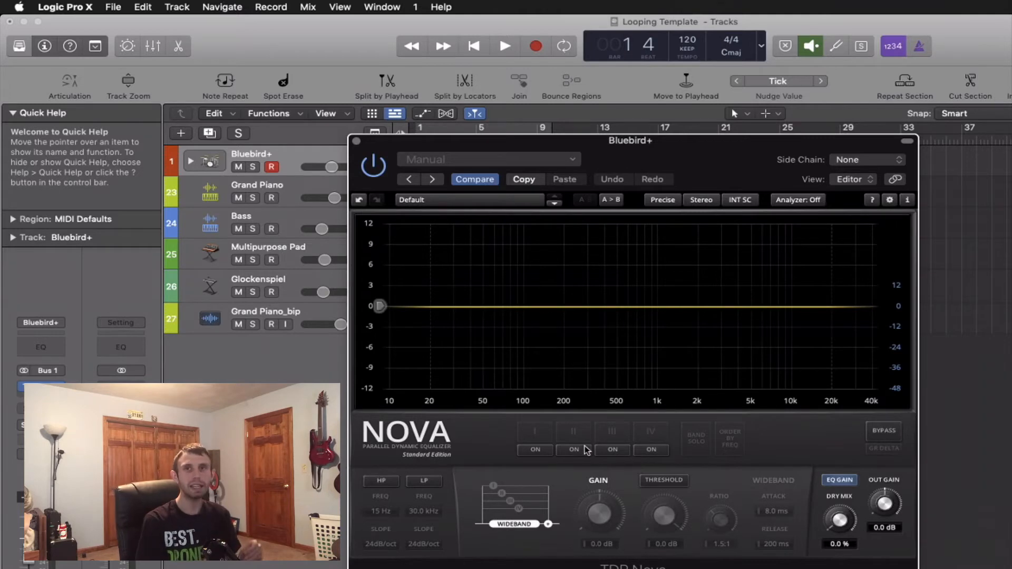
Step: Switch EQ bands I through IV back on
left_click(535, 450)
left_click(574, 450)
left_click(613, 449)
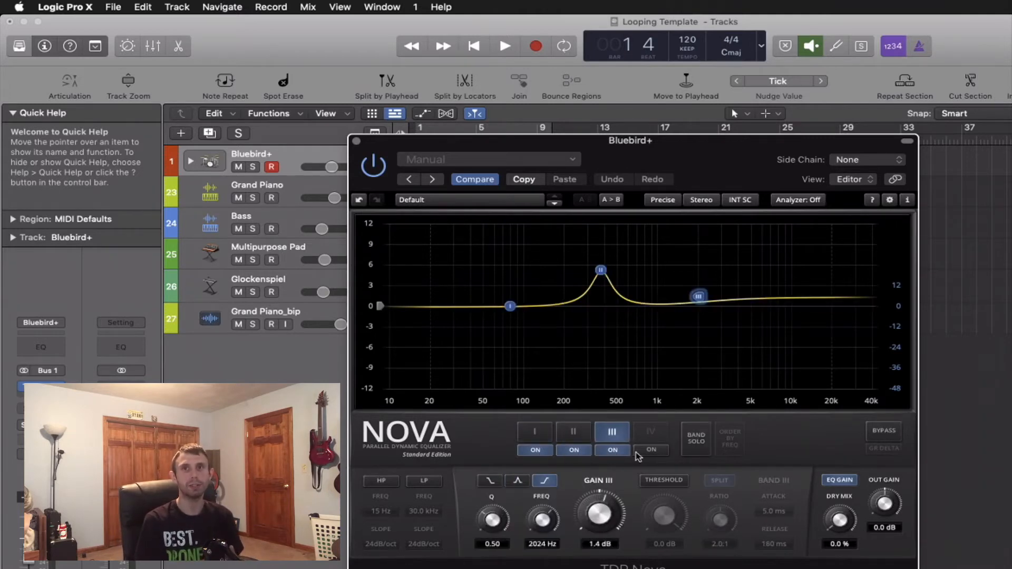
left_click(652, 450)
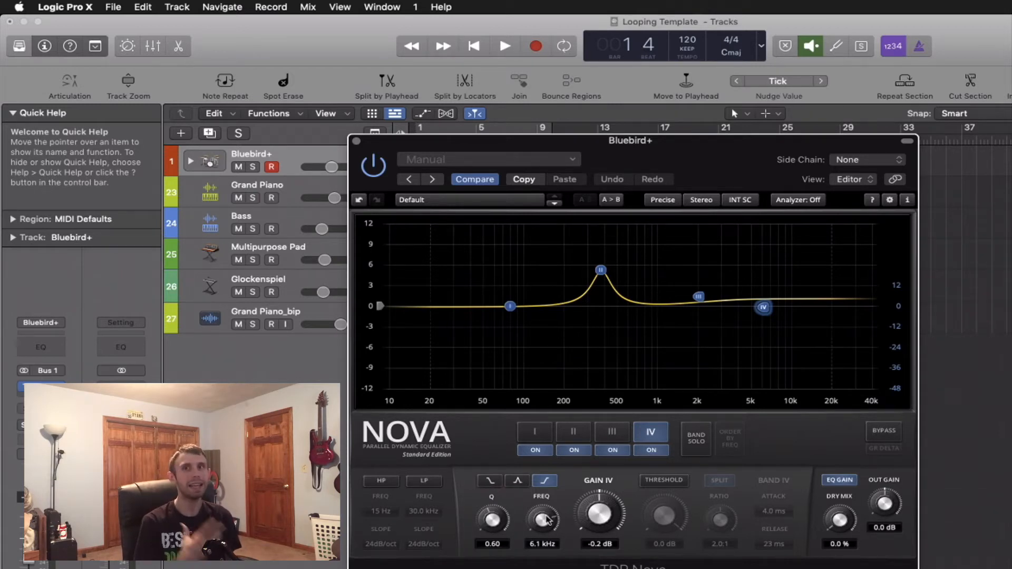
Step: Set EQ band I to a frequency of about 71 Hz and a gain of about 0.1 dB
left_click(536, 432)
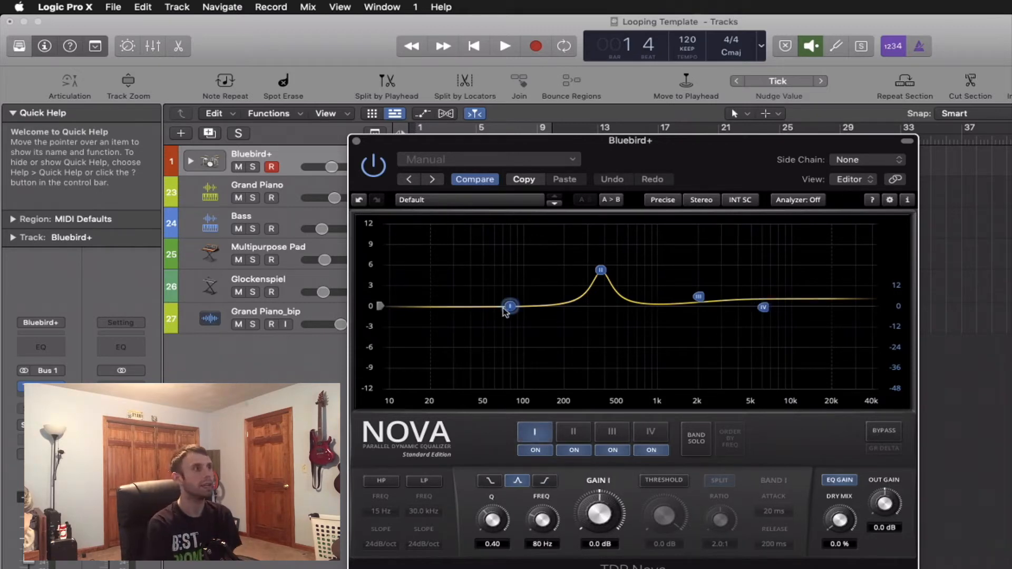
left_click_drag(542, 518, 543, 516)
left_click_drag(510, 306, 545, 305)
left_click_drag(543, 515, 542, 516)
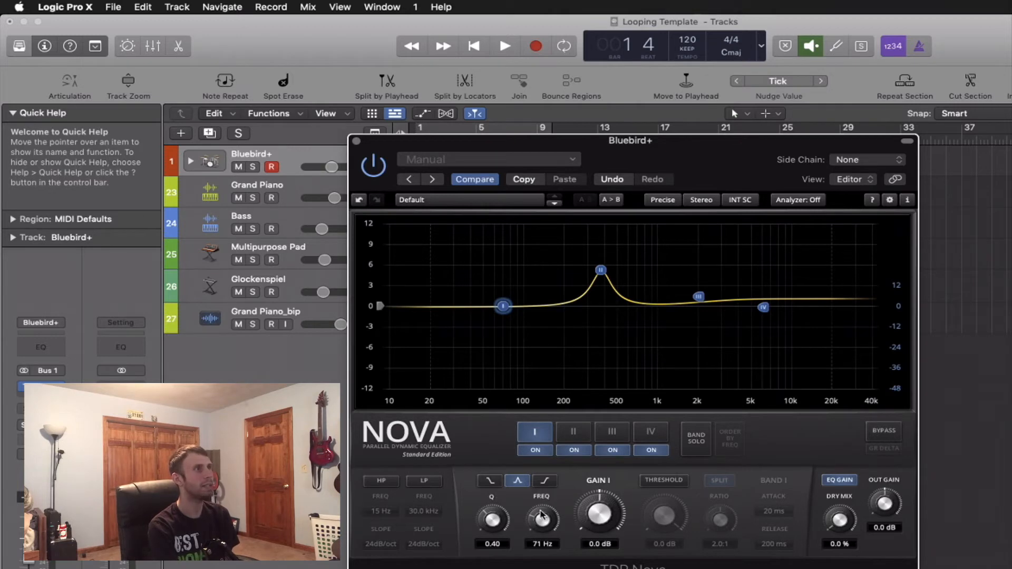
mouse_move(606, 505)
left_mouse_down()
mouse_move(607, 494)
mouse_move(601, 508)
left_mouse_up()
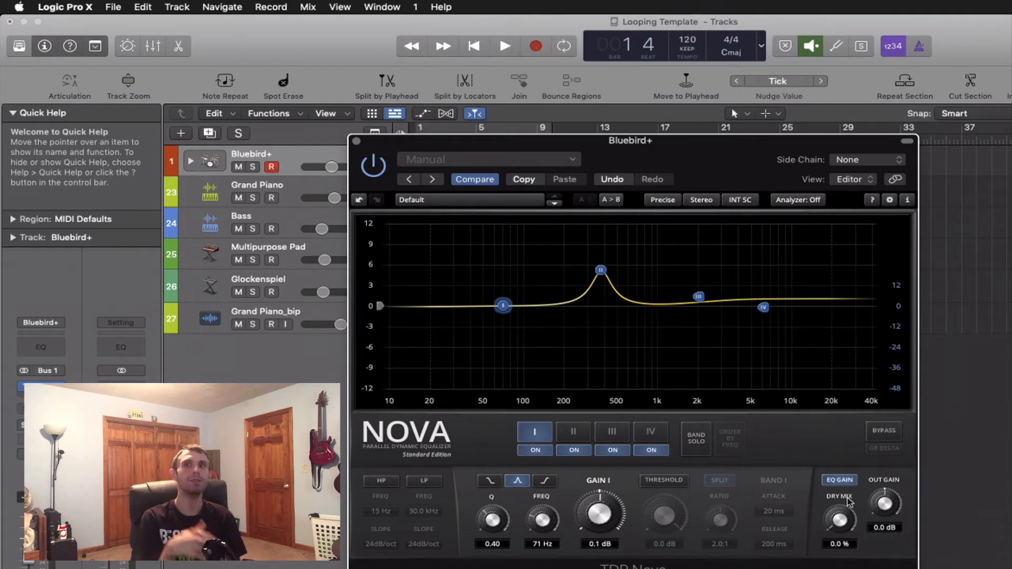
Step: Select all four EQ bands together and shift them slightly lower in frequency and higher in gain
left_click_drag(854, 359, 459, 244)
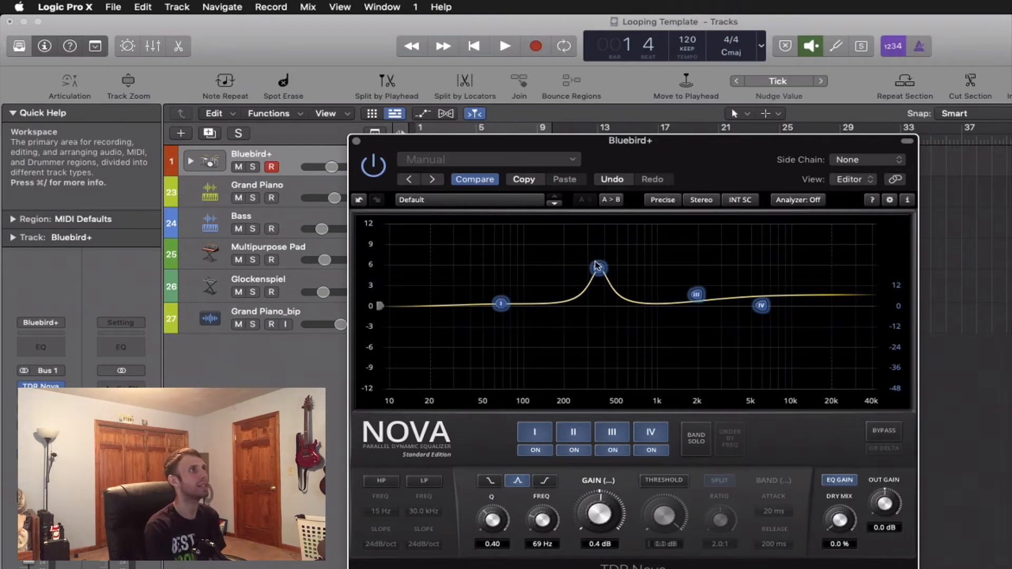
mouse_move(598, 266)
left_mouse_down()
mouse_move(608, 248)
mouse_move(561, 248)
mouse_move(598, 254)
mouse_move(596, 265)
left_mouse_up()
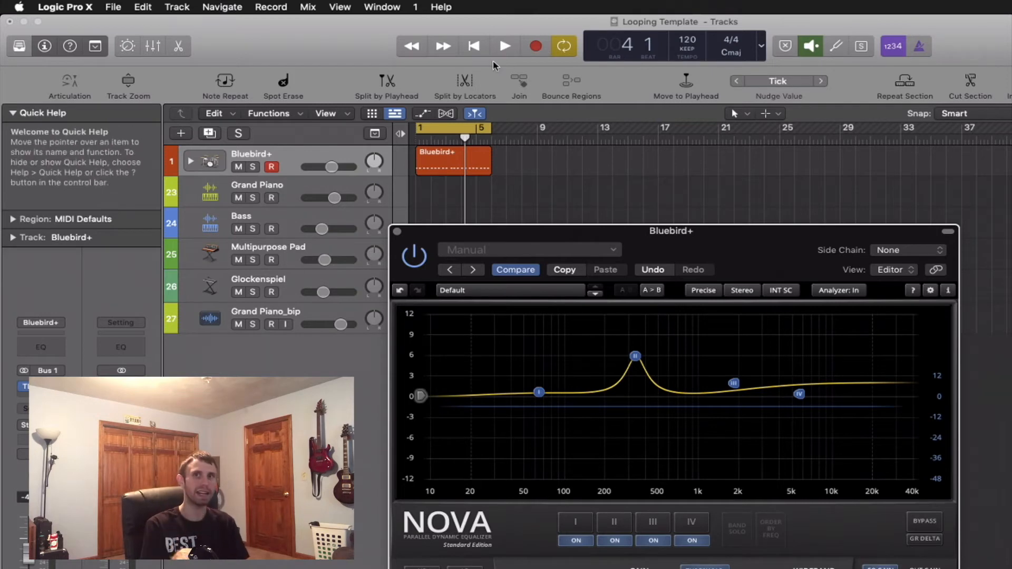
Step: Play the Bluebird+ drum loop from its start while lowering the wideband compression threshold to about -28.6 dB, and stop playback
left_click(470, 47)
left_click(505, 46)
left_click_drag(752, 253, 754, 167)
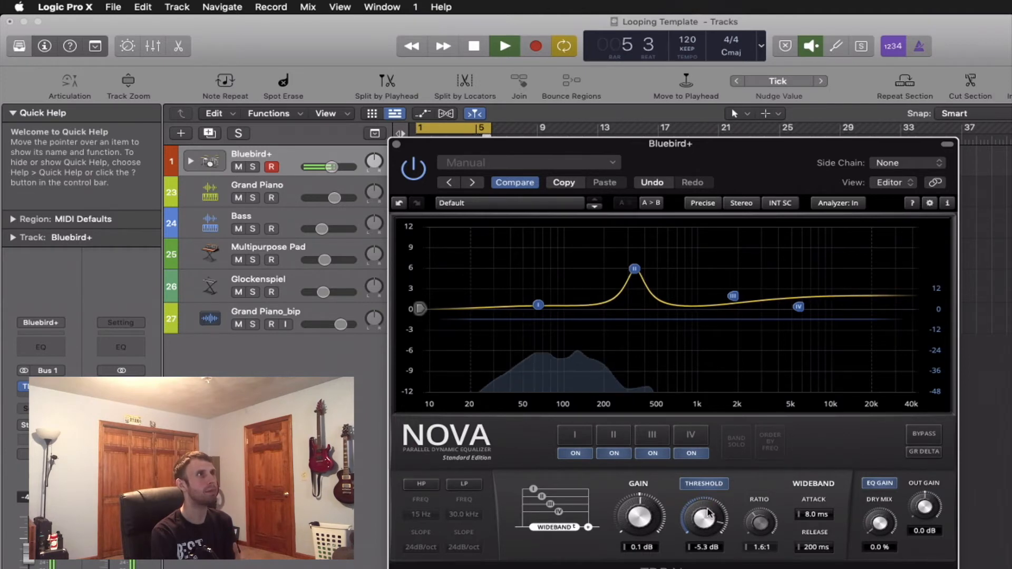
left_click_drag(710, 513, 712, 546)
key("space")
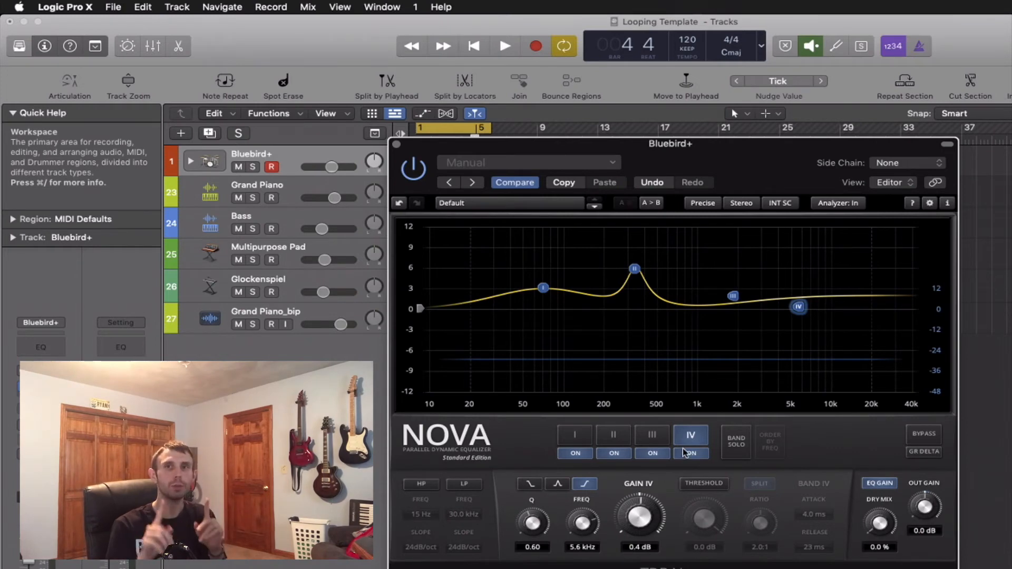
Step: Switch off EQ bands IV, III and II, and audition the drum loop with only band I active
left_click(691, 453)
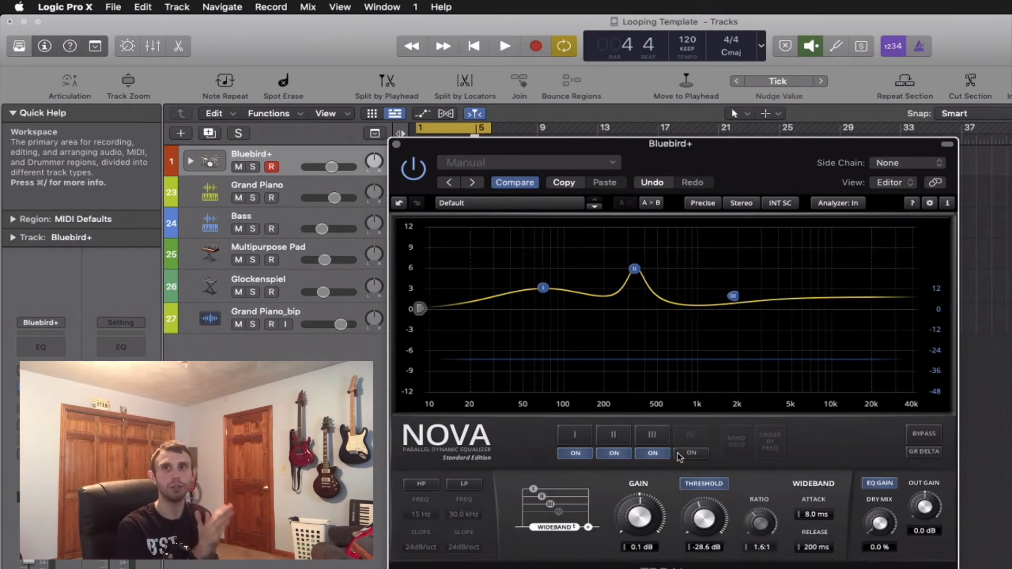
left_click(653, 453)
left_click(615, 453)
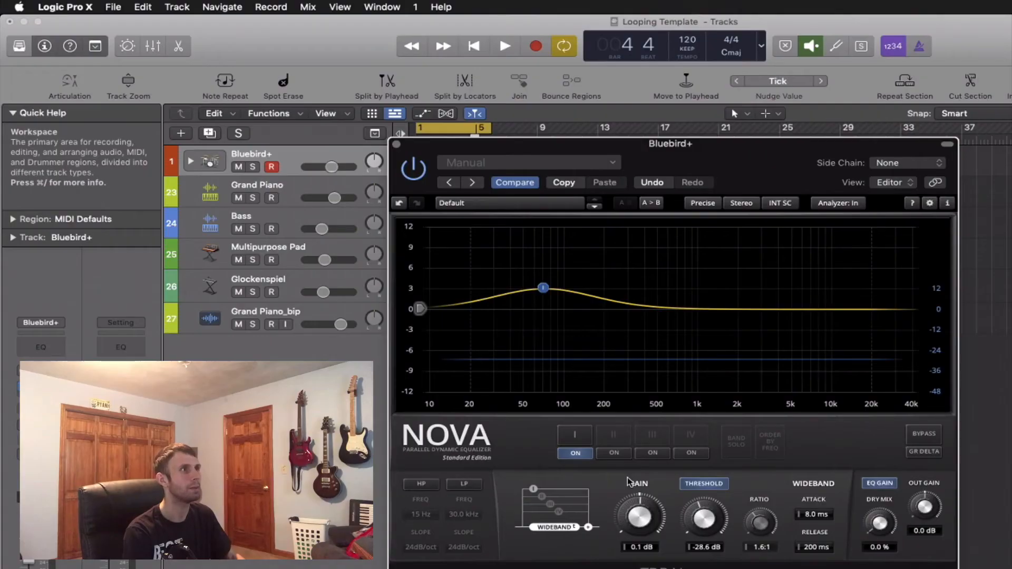
key("space")
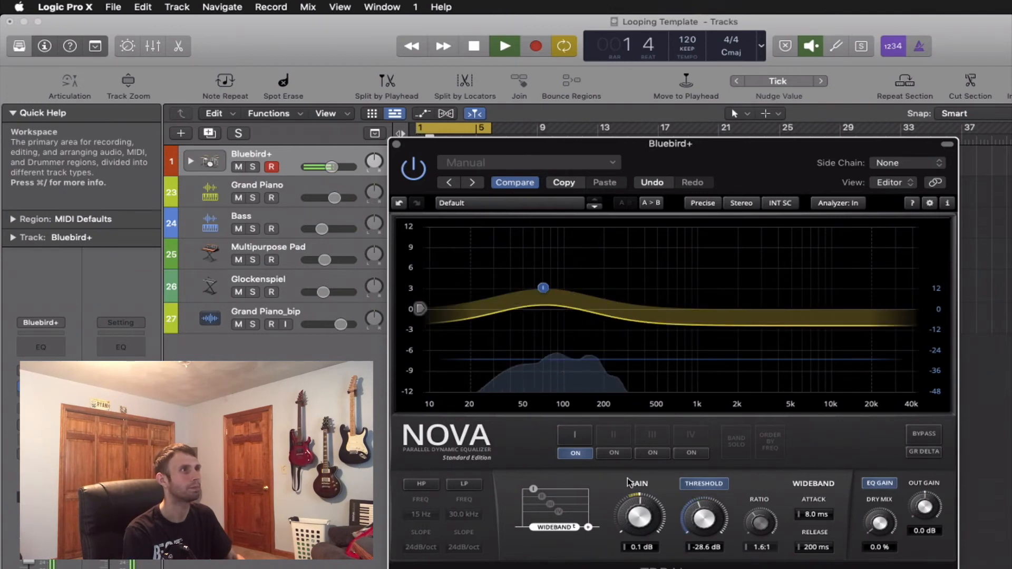
key("space")
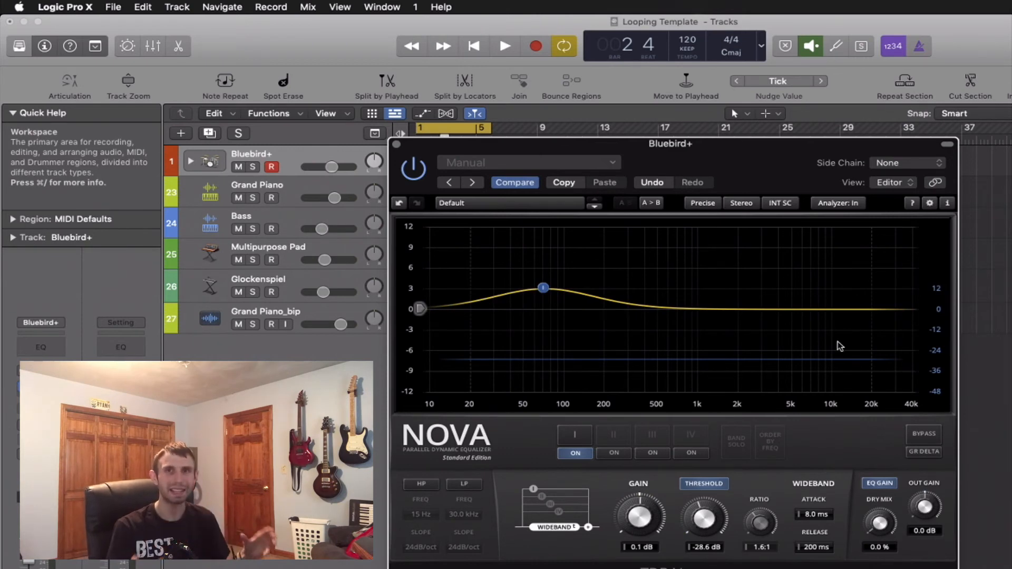
Step: Solo EQ band I and audition the drum loop through that band, stopping playback after each listen
left_click(736, 442)
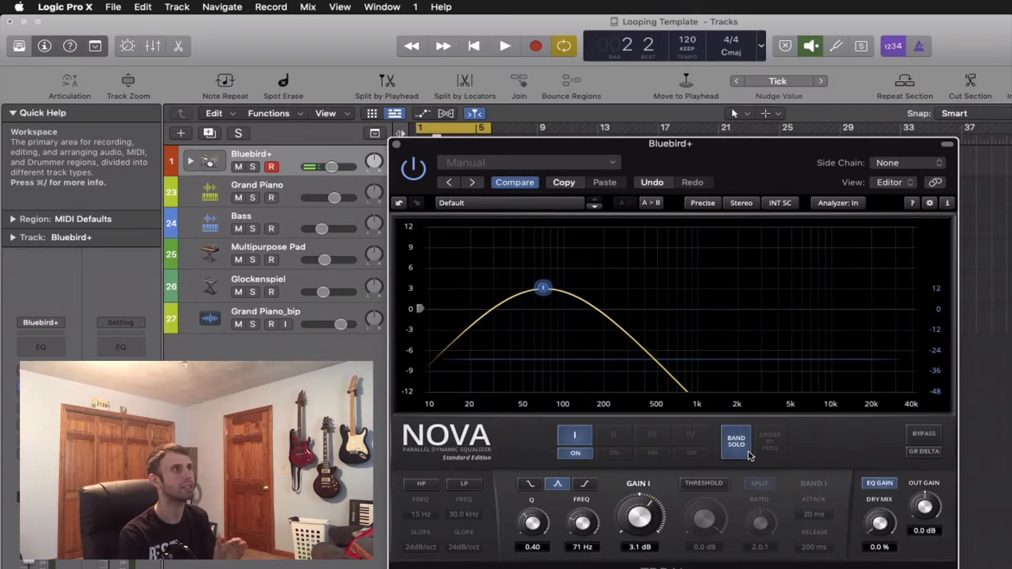
key("space")
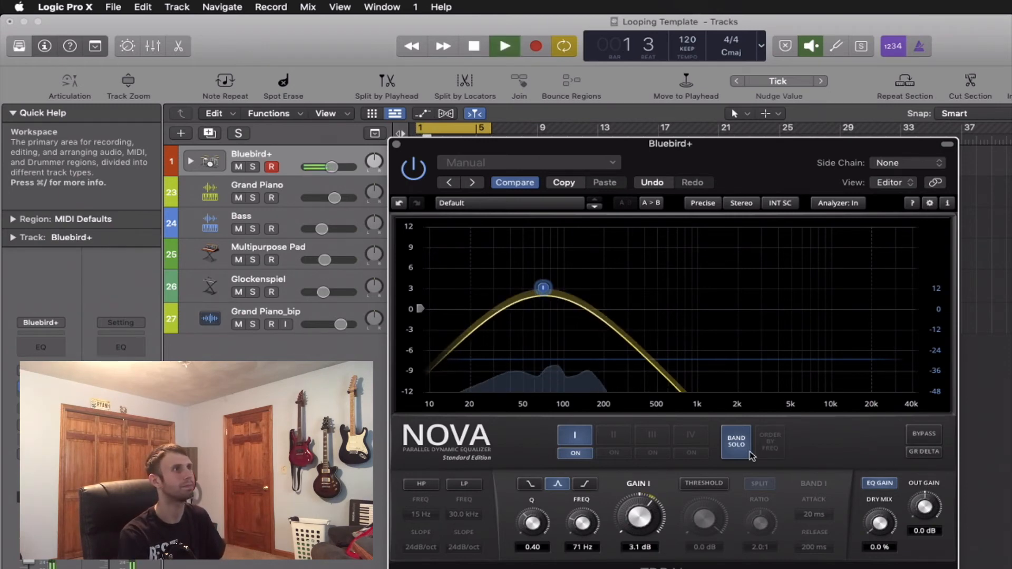
key("space")
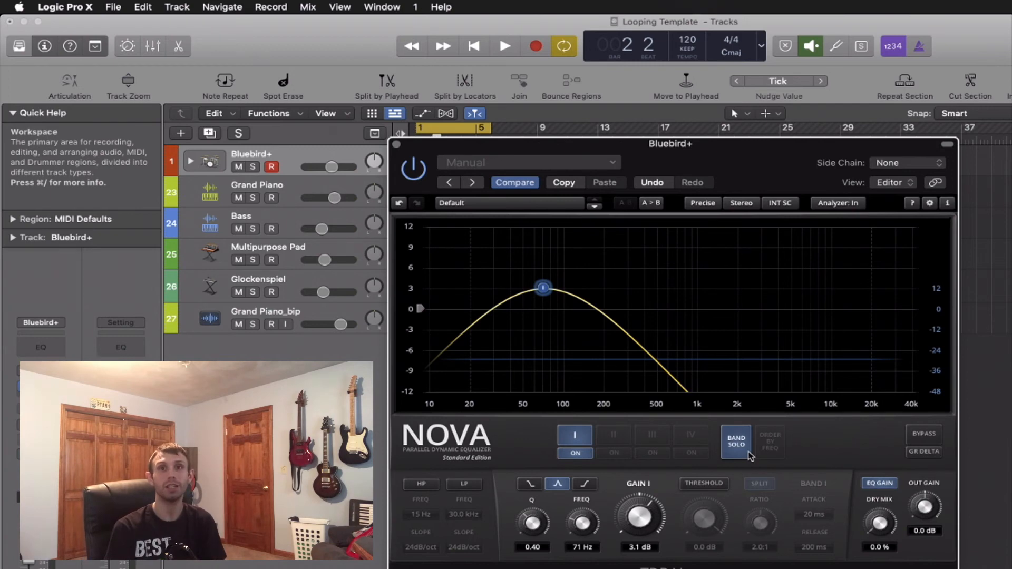
key("space")
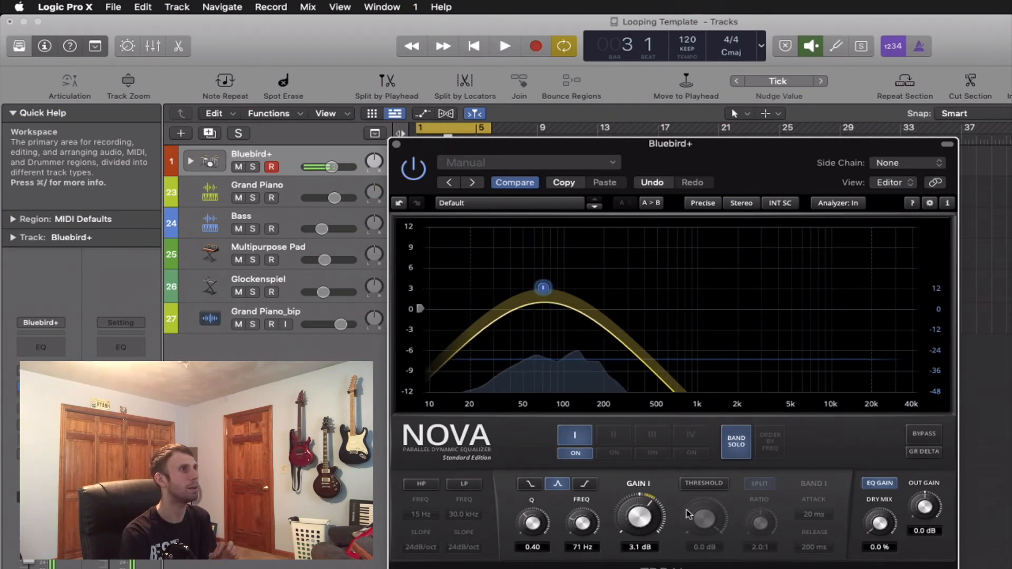
key("space")
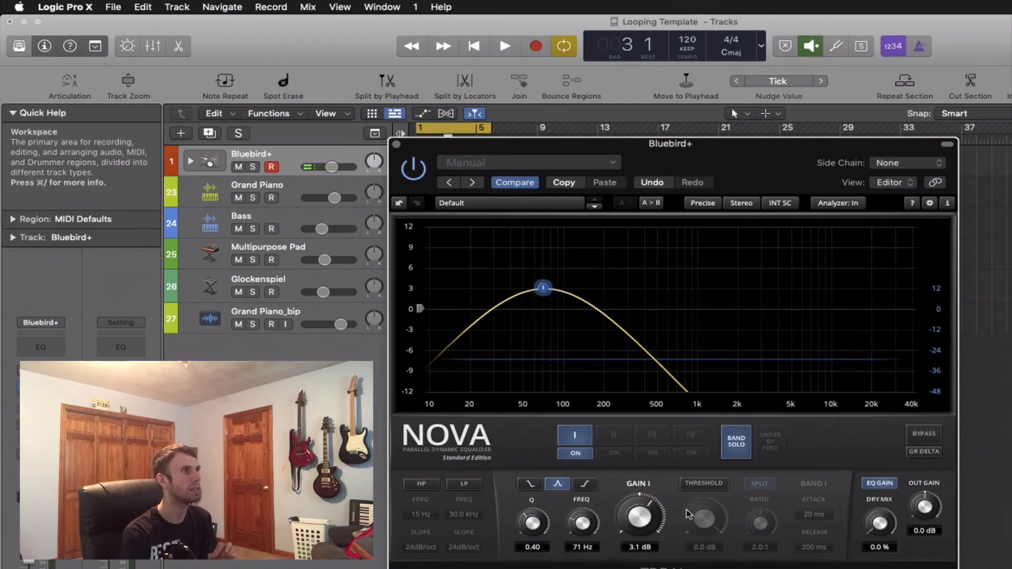